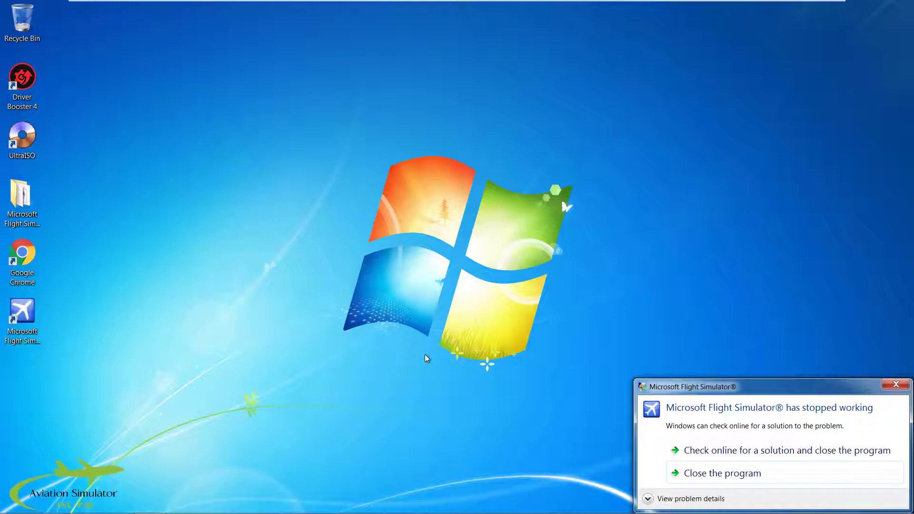
# Step: Close the crashed Microsoft Flight Simulator program and open the Fix Stop Working folder on the desktop
pyautogui.click(718, 479)
pyautogui.click(719, 479)
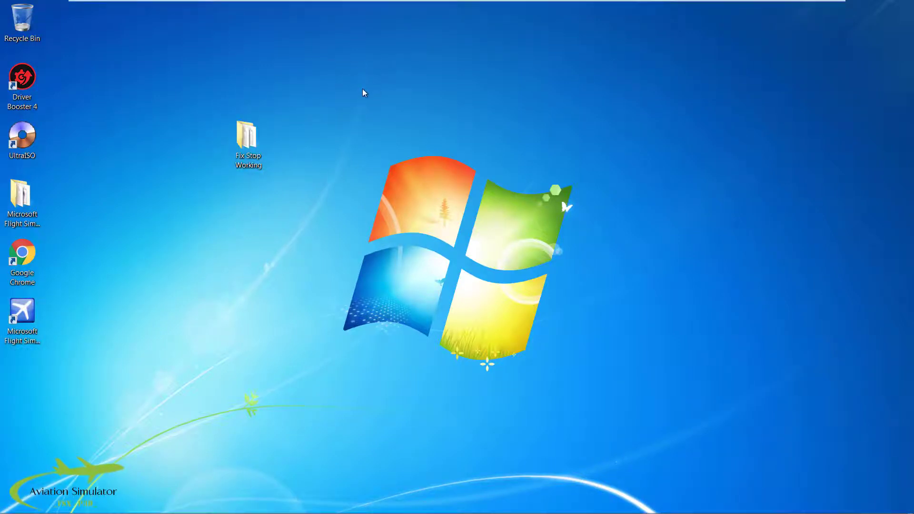
pyautogui.rightClick(250, 135)
pyautogui.click(279, 142)
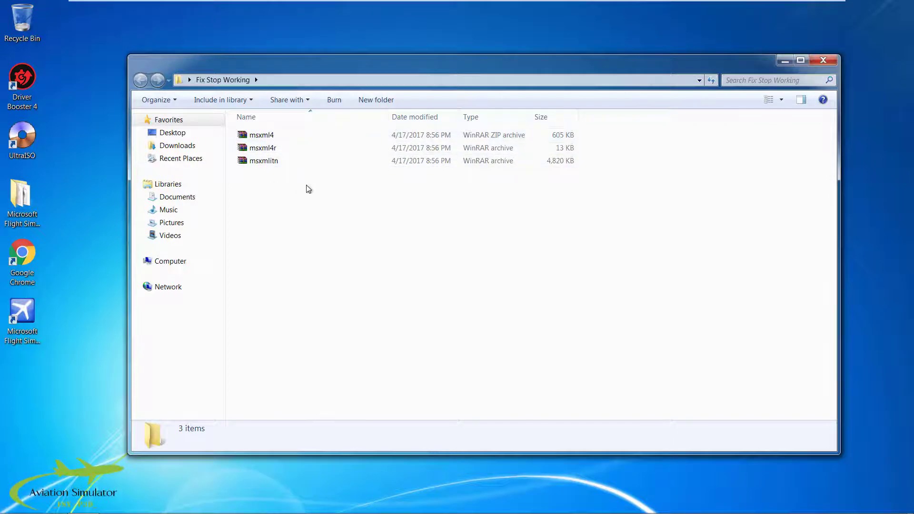
# Step: Open the msxml4 ZIP archive from the Fix Stop Working folder and move its window clear of the folder tree
pyautogui.click(263, 137)
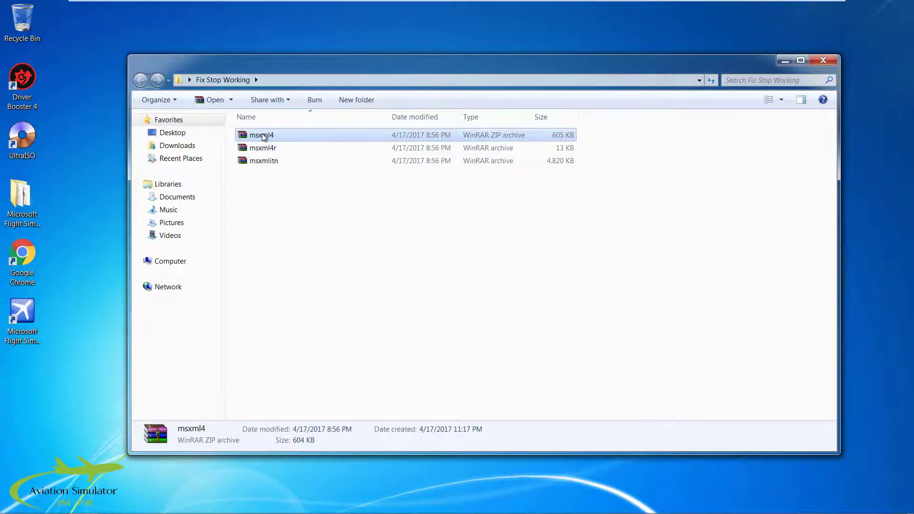
pyautogui.doubleClick(264, 136)
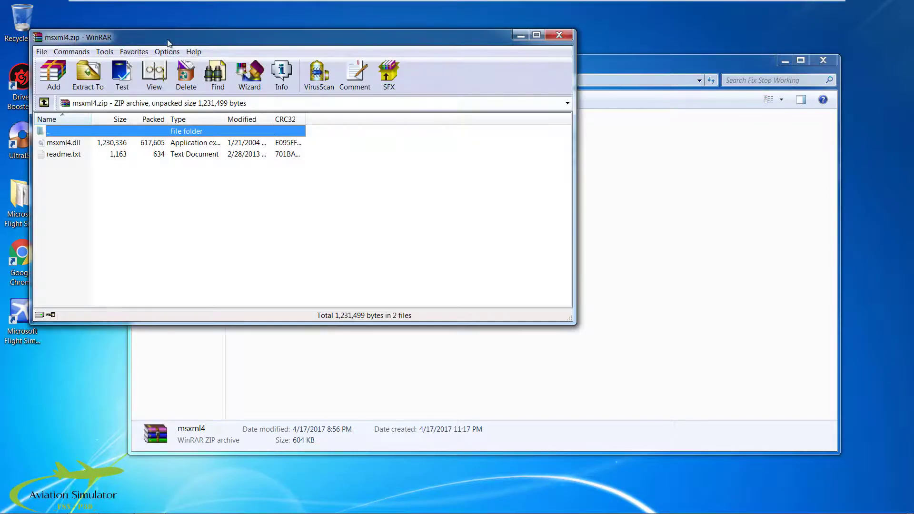
pyautogui.moveTo(270, 50); pyautogui.dragTo(493, 85)
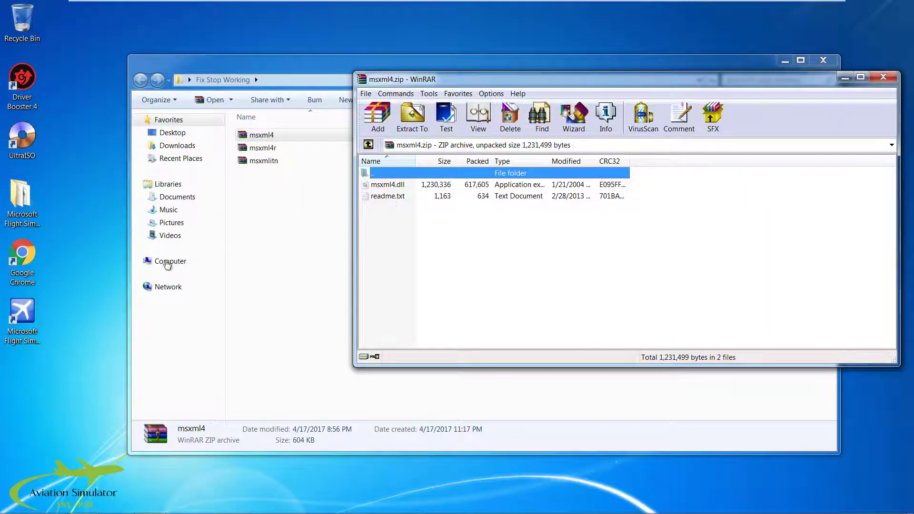
# Step: Read the installation path for Windows 7 in the archive's readme.txt and close the file
pyautogui.click(388, 196)
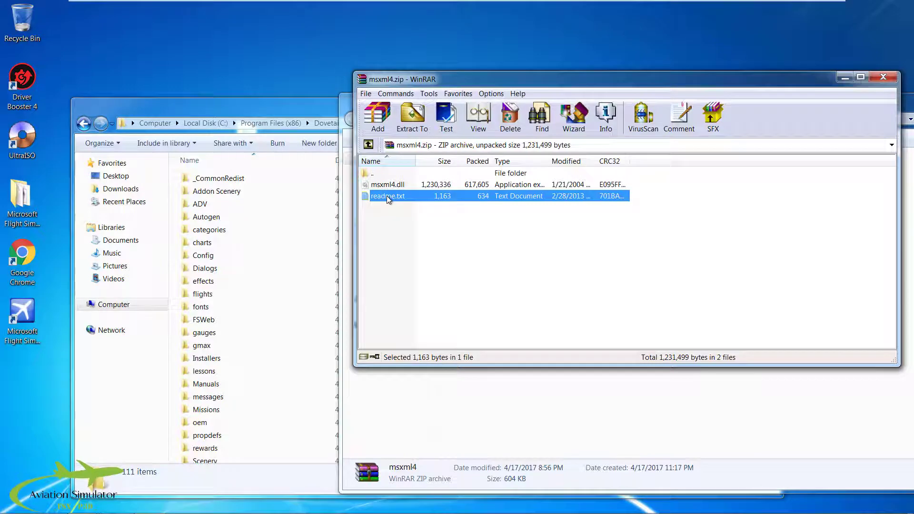
pyautogui.doubleClick(389, 197)
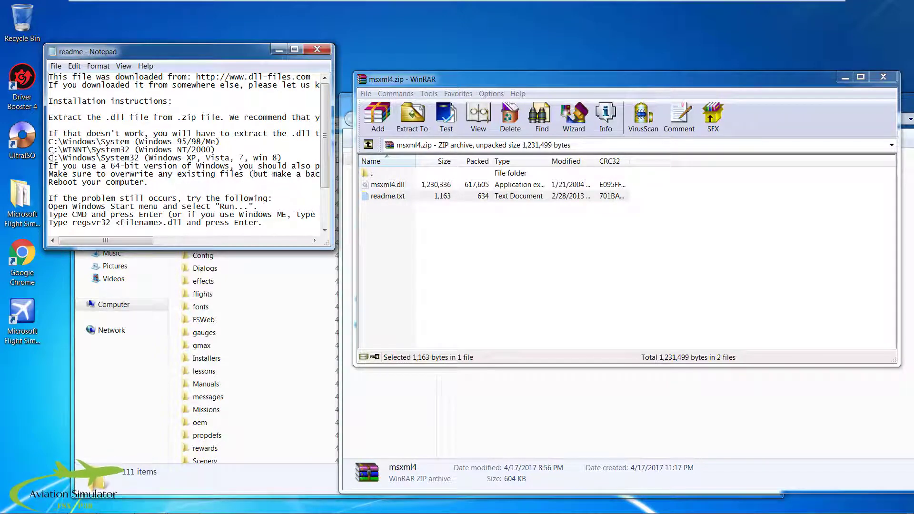
pyautogui.moveTo(63, 156); pyautogui.dragTo(139, 157)
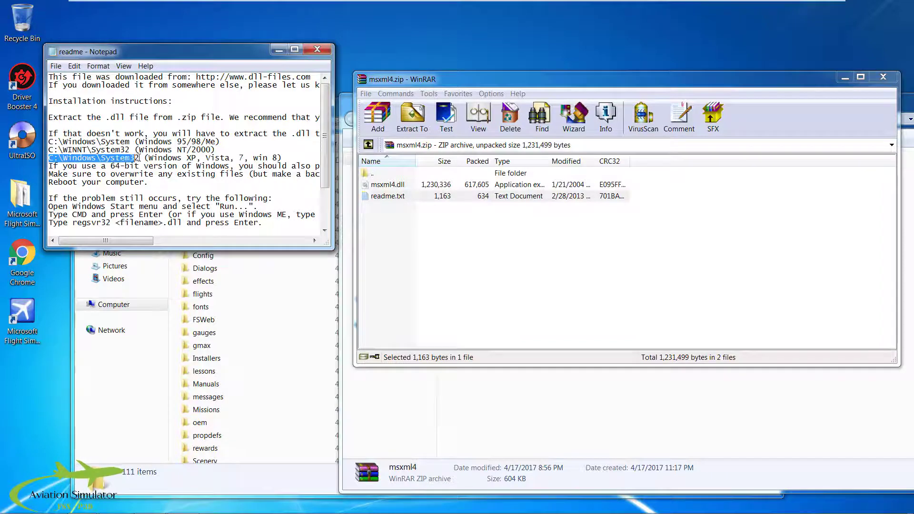
pyautogui.click(167, 157)
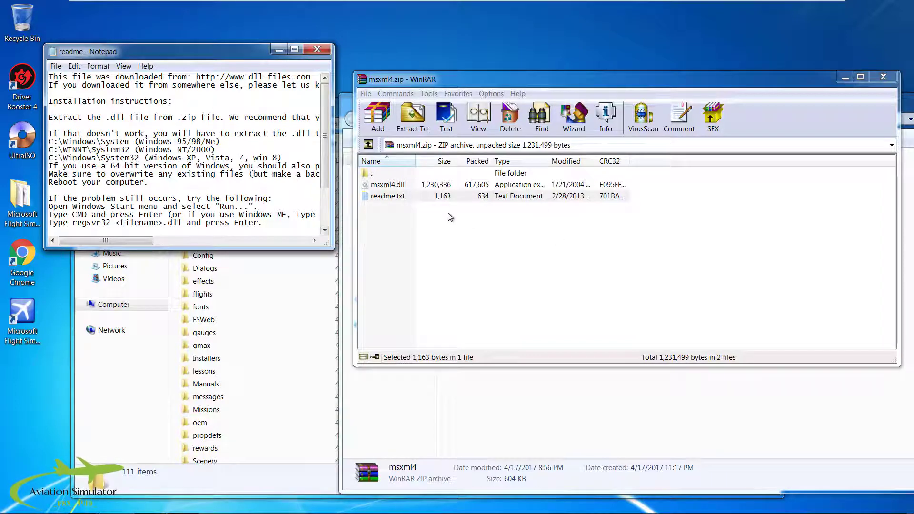
pyautogui.click(318, 49)
# Step: Browse to the C:\Windows\System32 folder in the file window showing the Flight Simulator directory
pyautogui.click(206, 123)
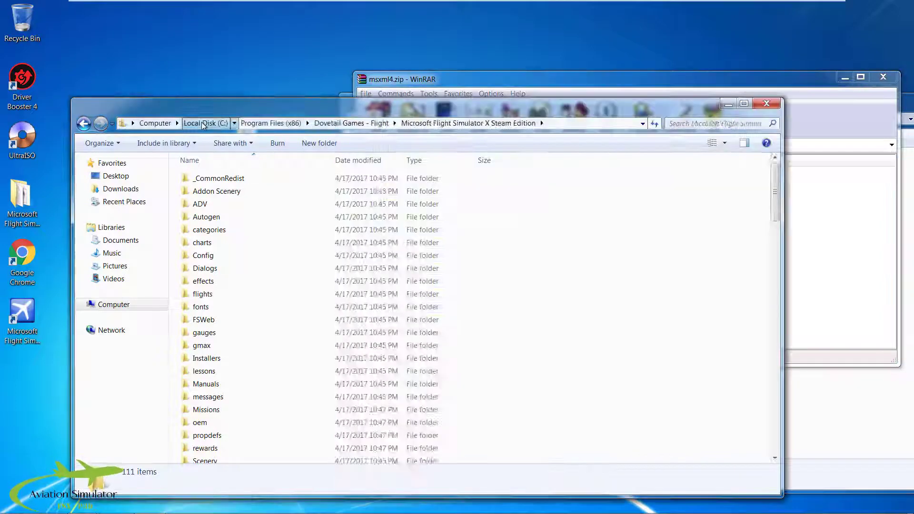
pyautogui.doubleClick(209, 229)
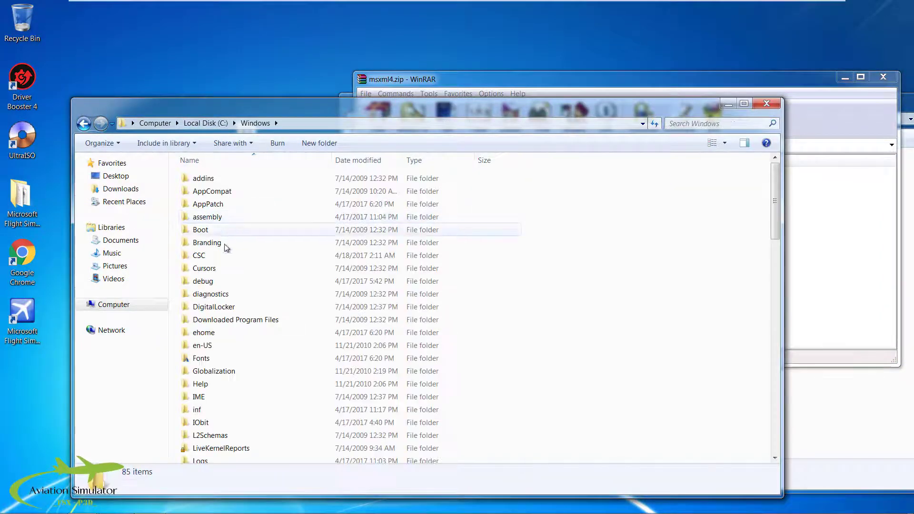
pyautogui.scroll(-6, 230, 379)
pyautogui.scroll(-5, 230, 380)
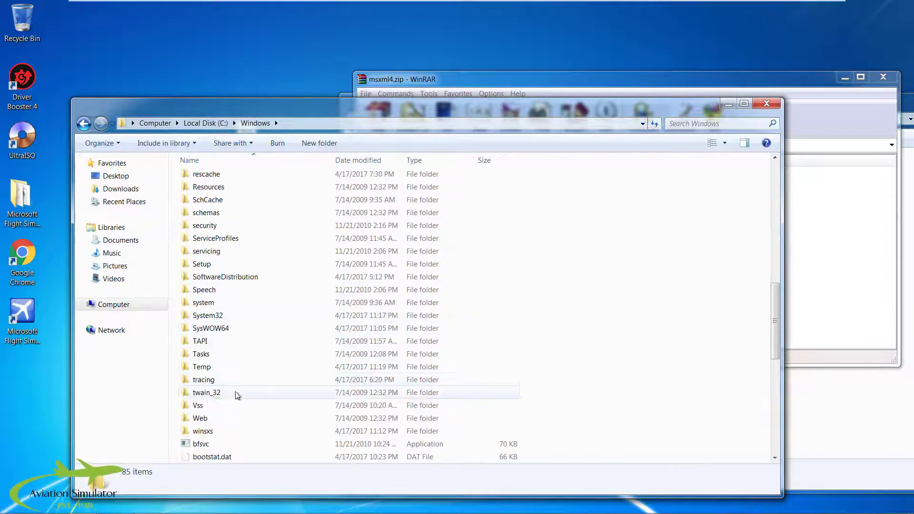
pyautogui.click(219, 320)
pyautogui.doubleClick(218, 320)
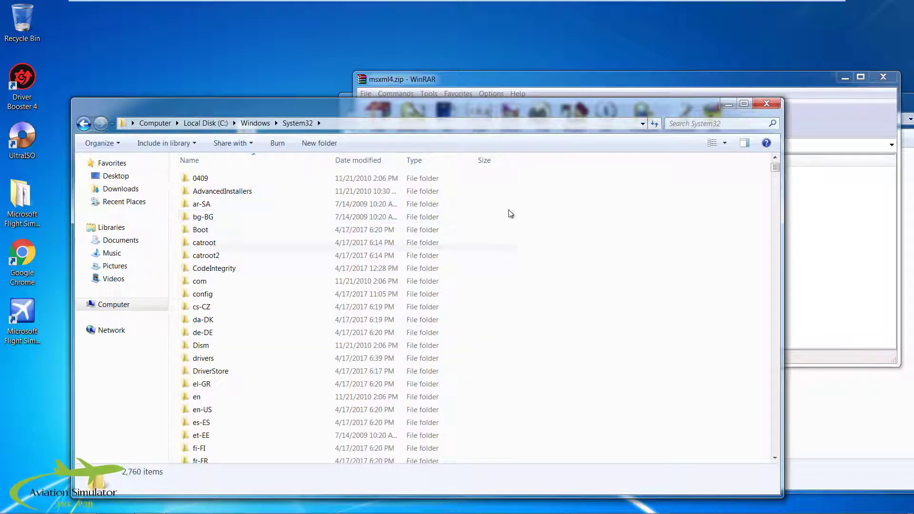
# Step: Extract msxml4.dll from the msxml4 archive into the System32 folder and close the archive
pyautogui.moveTo(589, 85); pyautogui.dragTo(742, 104)
pyautogui.click(548, 205)
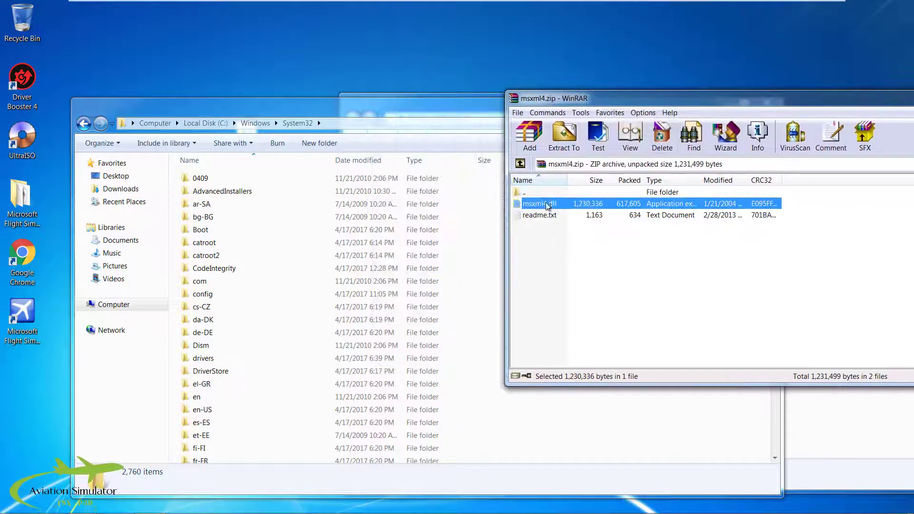
pyautogui.moveTo(547, 205); pyautogui.dragTo(654, 418)
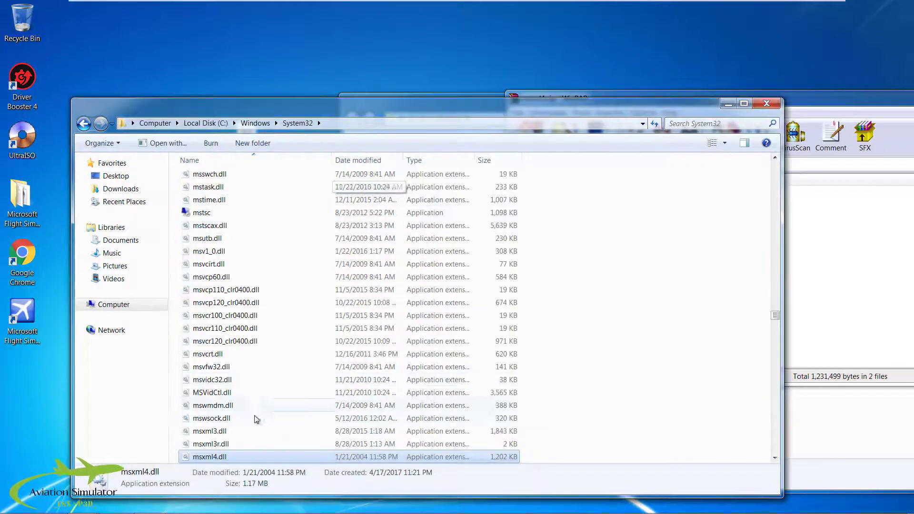
pyautogui.scroll(-2, 252, 417)
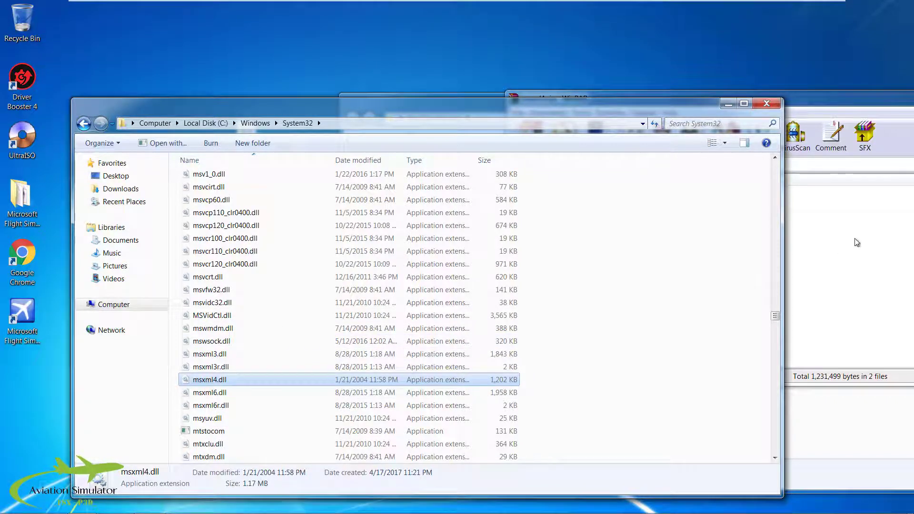
pyautogui.moveTo(804, 104); pyautogui.dragTo(491, 138)
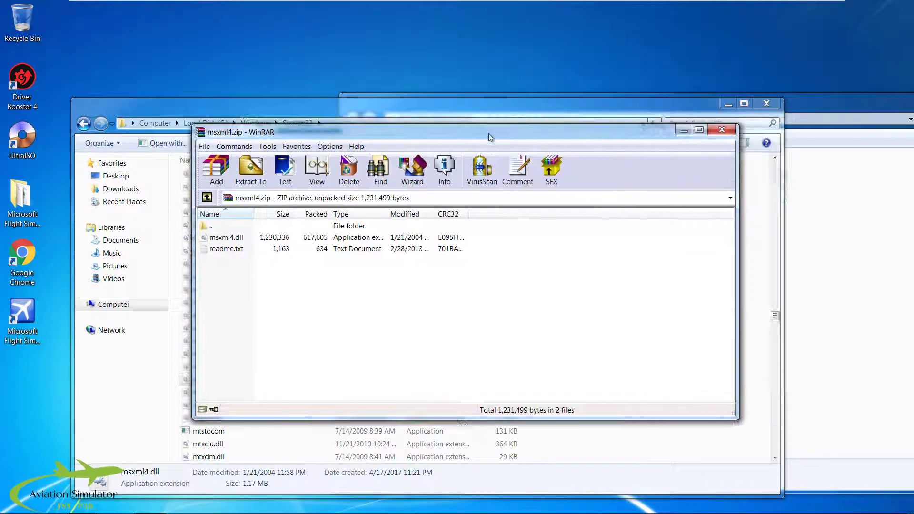
pyautogui.click(722, 129)
# Step: Open the msxml4r archive from the Fix Stop Working folder and extract msxml4r.dll into System32
pyautogui.click(811, 107)
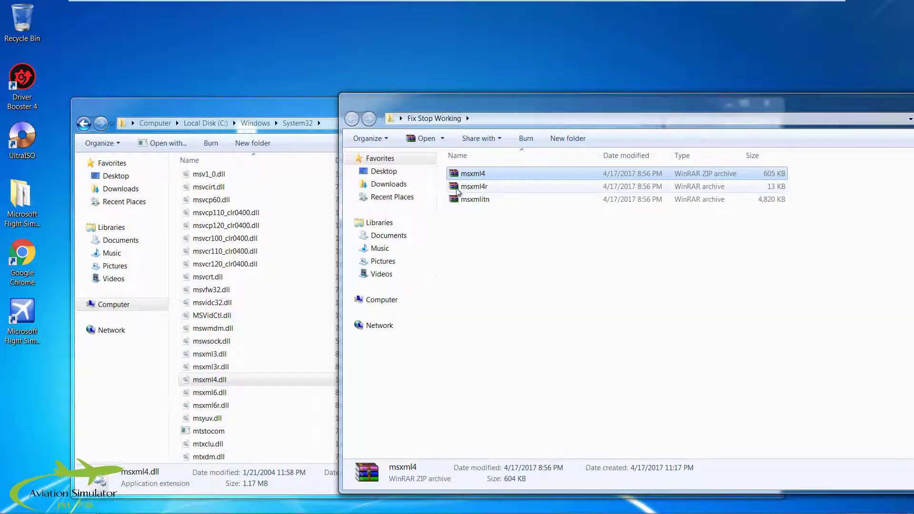
pyautogui.click(471, 190)
pyautogui.doubleClick(472, 191)
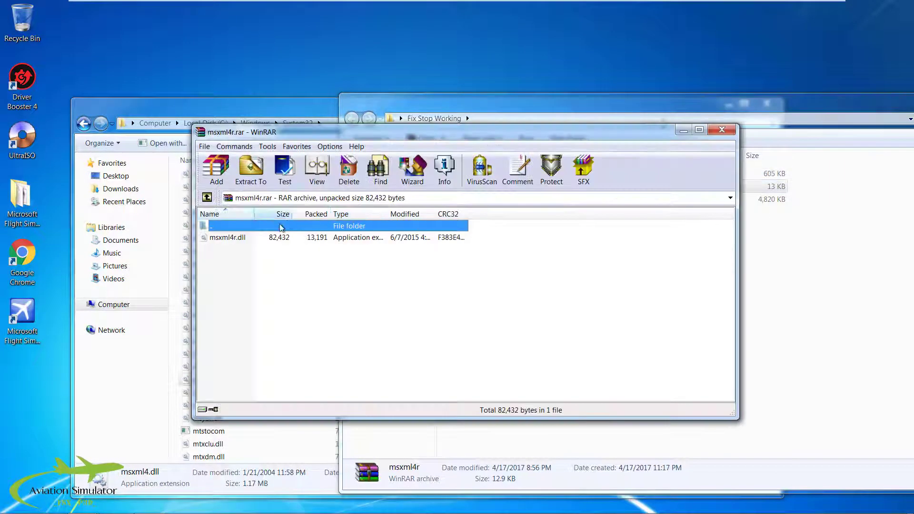
pyautogui.click(226, 238)
pyautogui.moveTo(226, 238); pyautogui.dragTo(176, 309)
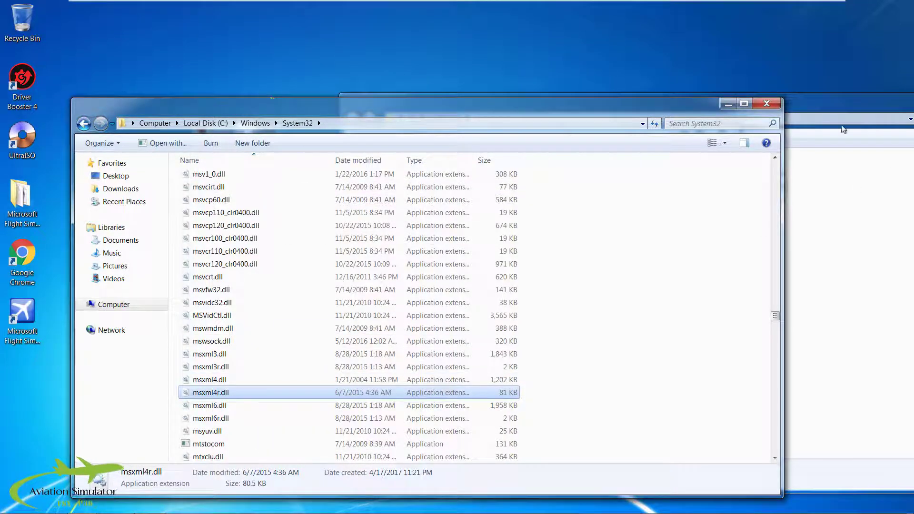
# Step: Open the msxmlitn archive from the Fix Stop Working folder and launch the msxmlitn.msi installer inside it
pyautogui.click(826, 102)
pyautogui.doubleClick(590, 198)
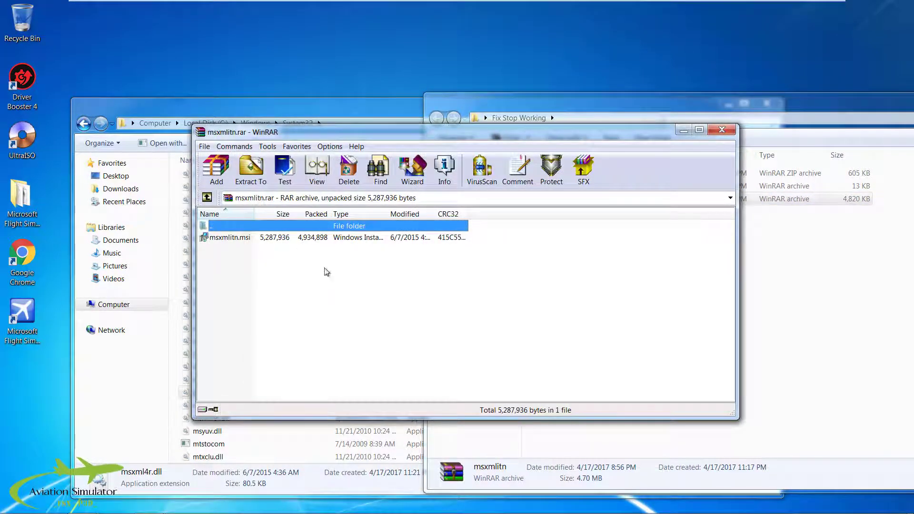
pyautogui.click(223, 239)
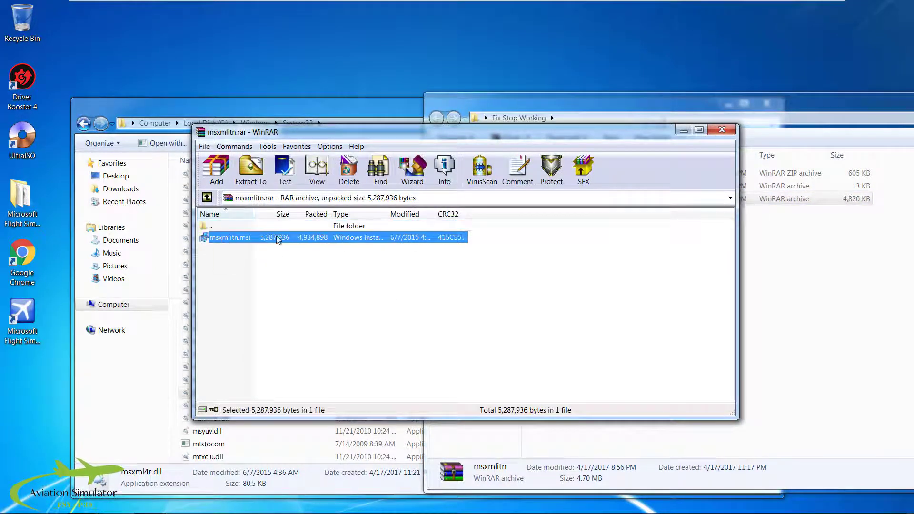
pyautogui.doubleClick(230, 238)
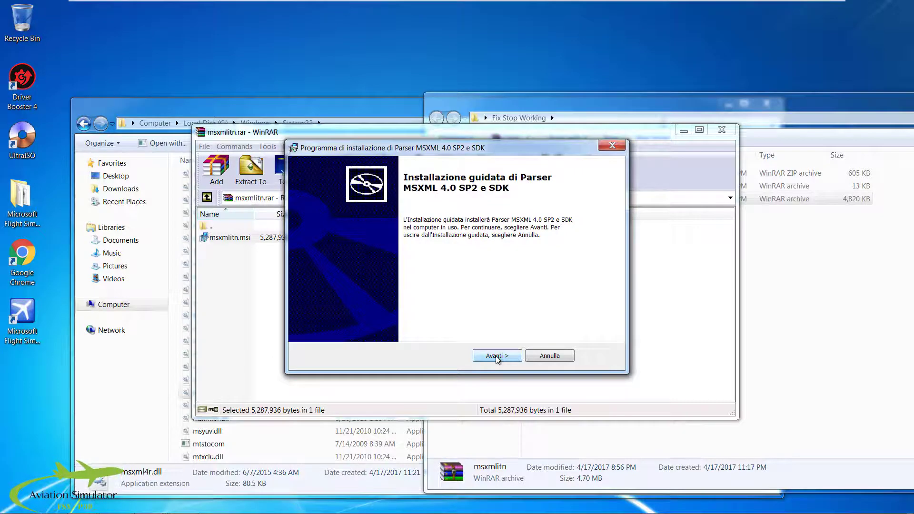
# Step: Accept the MSXML 4.0 SP2 licence terms, keep the default user information and start the typical installation
pyautogui.click(497, 360)
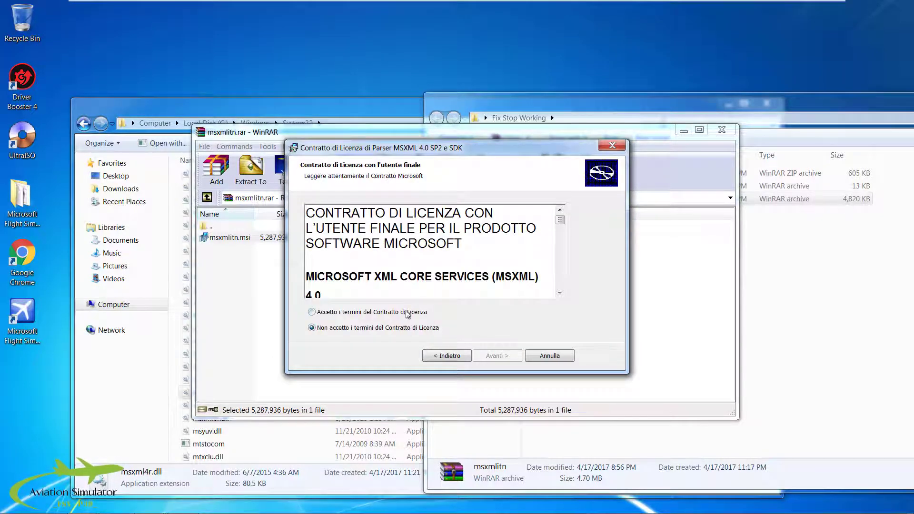
pyautogui.click(370, 313)
pyautogui.click(498, 356)
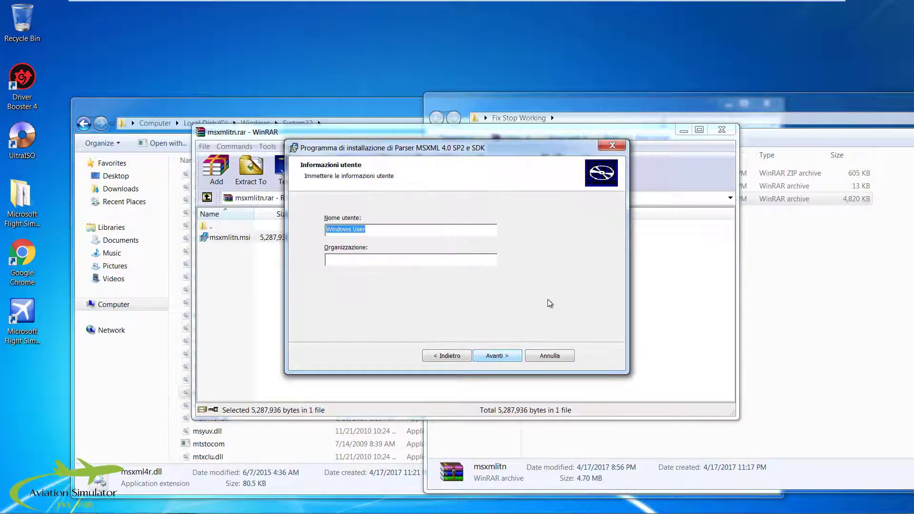
pyautogui.click(509, 362)
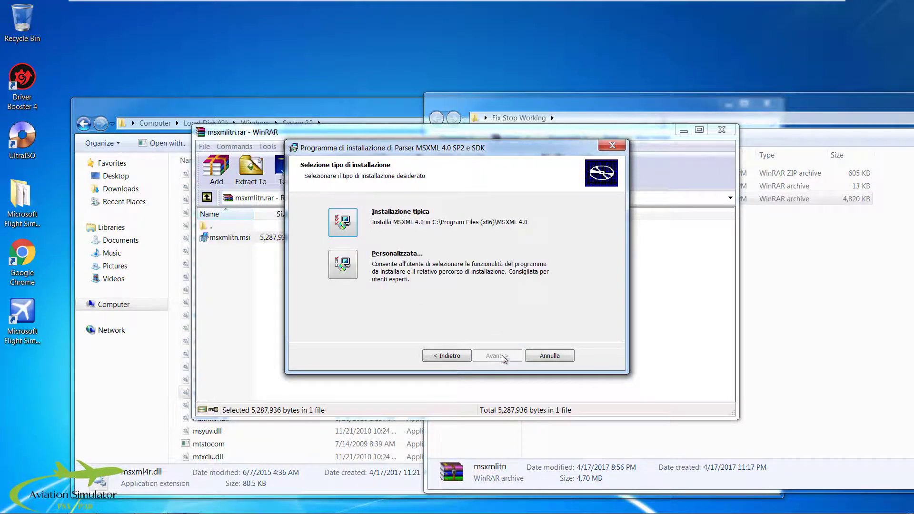
pyautogui.click(344, 223)
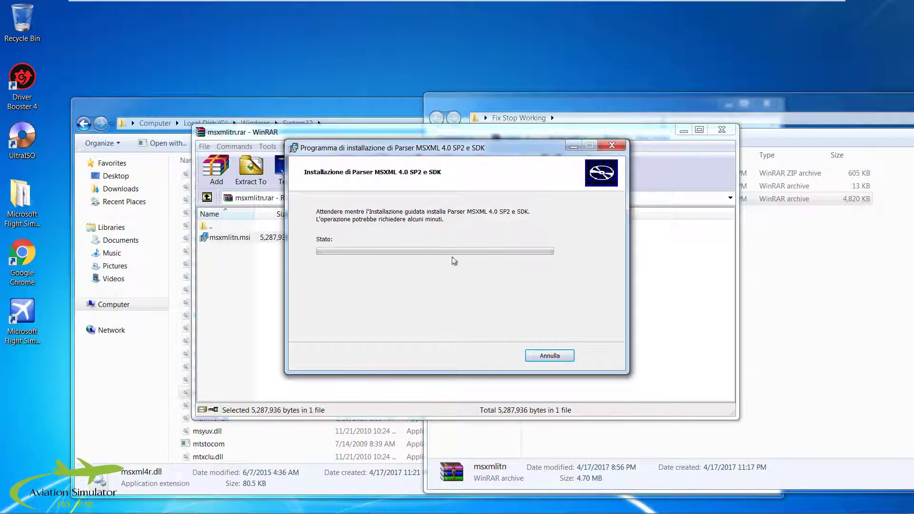
# Step: Close the open archive windows and the Fix Stop Working and System32 folder windows
pyautogui.click(719, 132)
pyautogui.moveTo(643, 100); pyautogui.dragTo(382, 111)
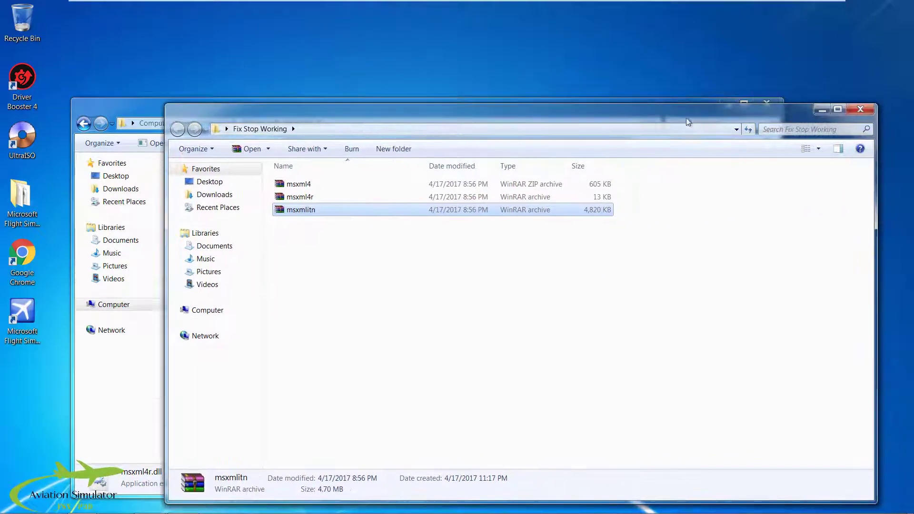
pyautogui.click(861, 112)
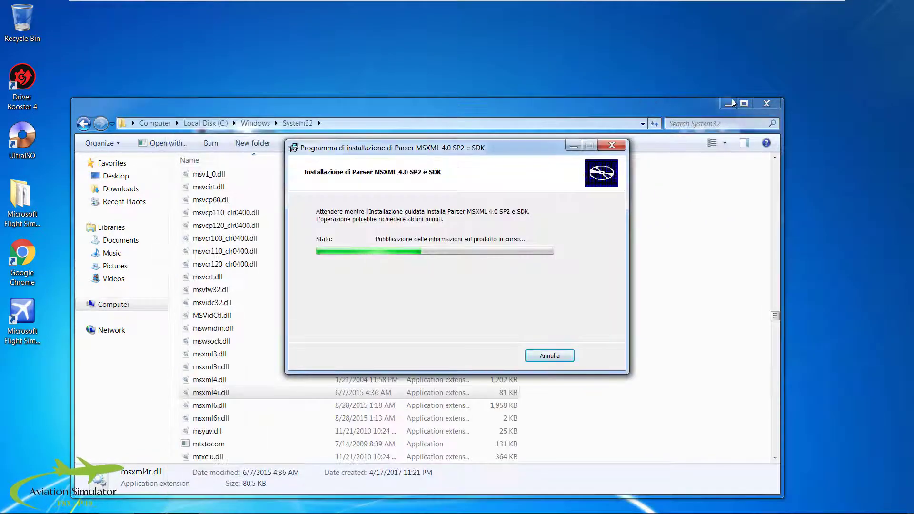
pyautogui.click(780, 110)
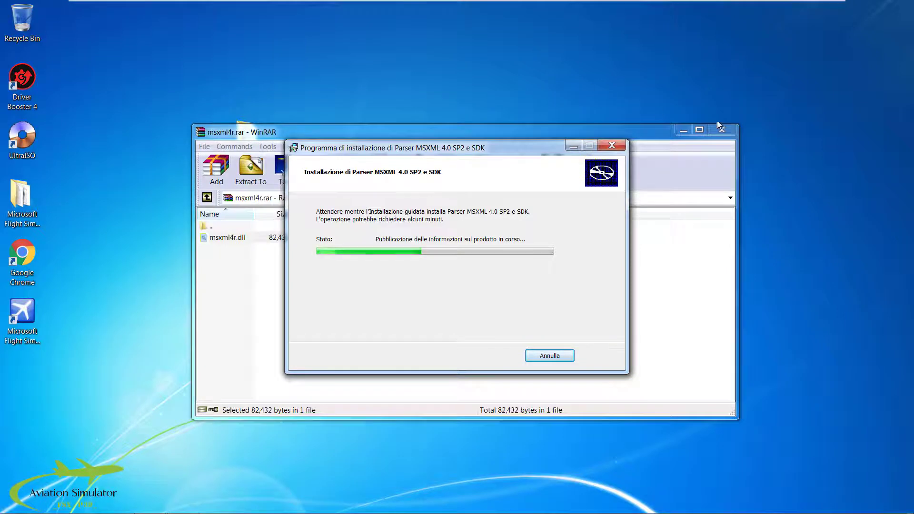
pyautogui.click(722, 130)
# Step: Finish the MSXML 4.0 SP2 installation wizard and refresh the desktop
pyautogui.rightClick(499, 43)
pyautogui.click(552, 71)
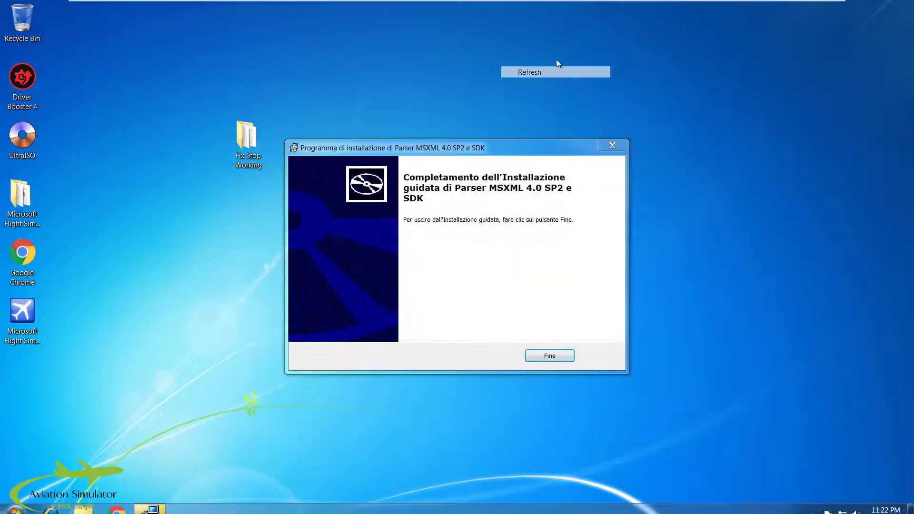
pyautogui.click(548, 357)
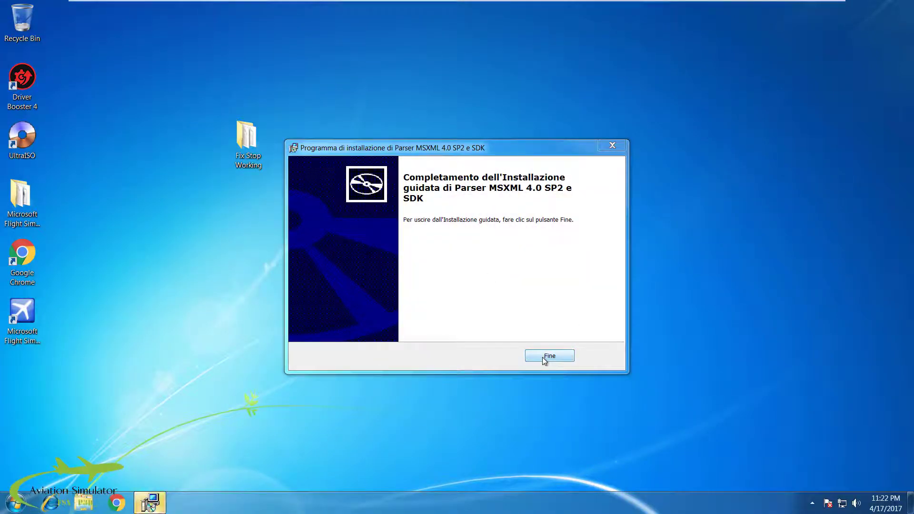
pyautogui.rightClick(419, 110)
pyautogui.click(450, 142)
pyautogui.rightClick(400, 92)
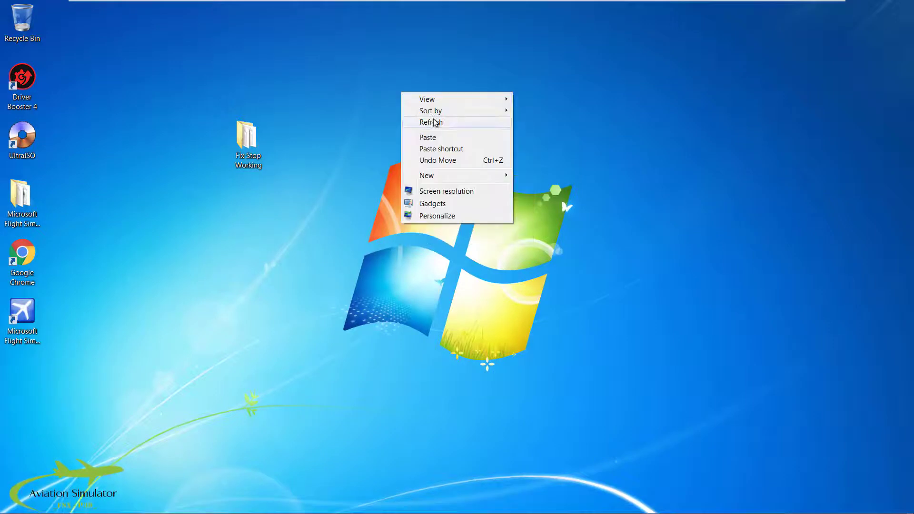
pyautogui.click(431, 122)
# Step: Run Microsoft Flight Simulator X Steam Edition as administrator and open its Free Flight page
pyautogui.rightClick(17, 306)
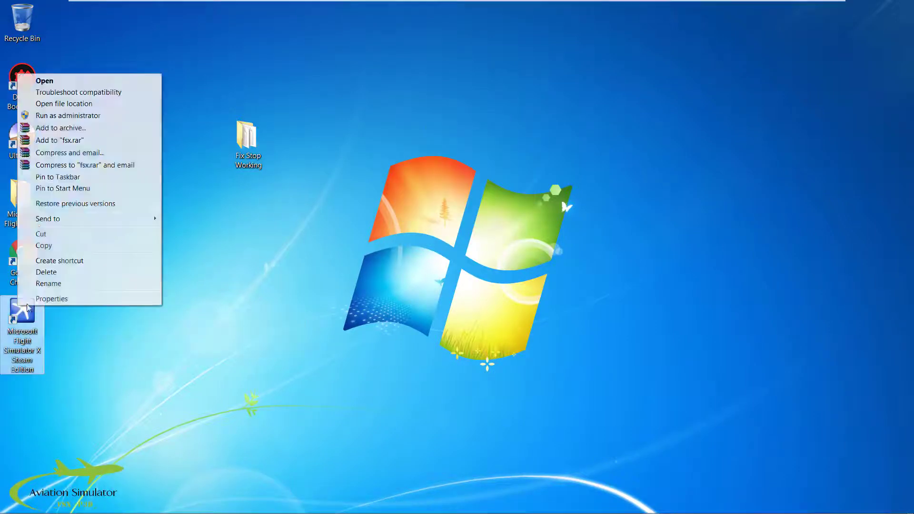
pyautogui.click(57, 116)
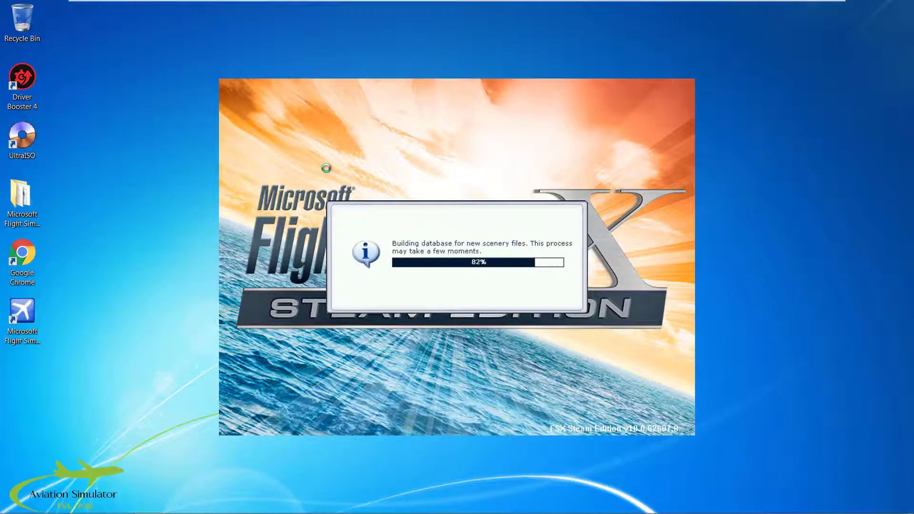
pyautogui.click(418, 292)
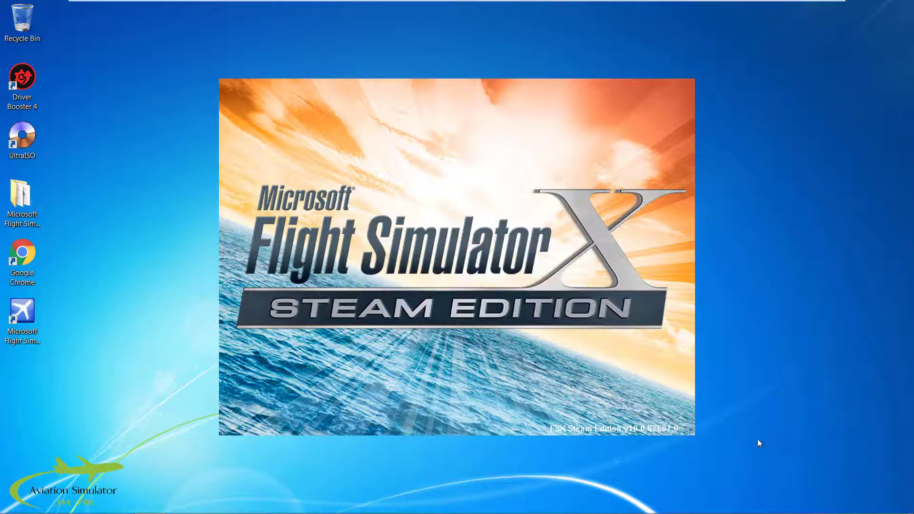
pyautogui.click(854, 504)
pyautogui.click(430, 22)
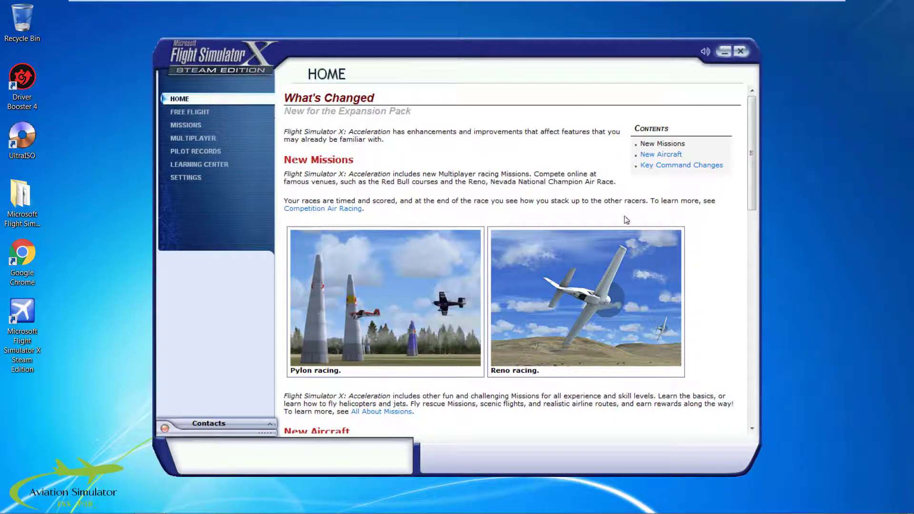
pyautogui.click(201, 116)
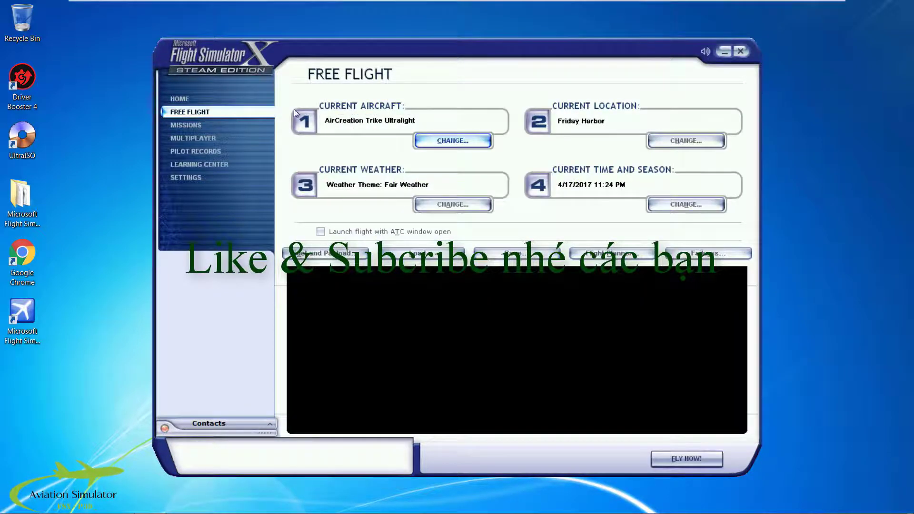